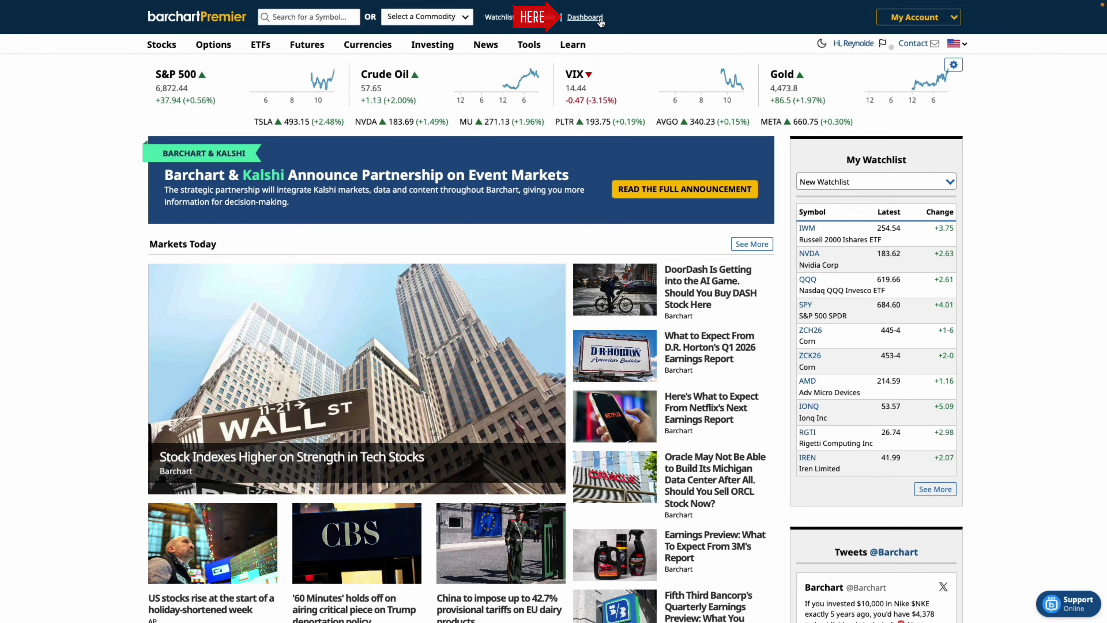
Step: Open the Dashboard showing the daily 6-month $SPX chart with Bollinger Bands and RSI
left_click(601, 21)
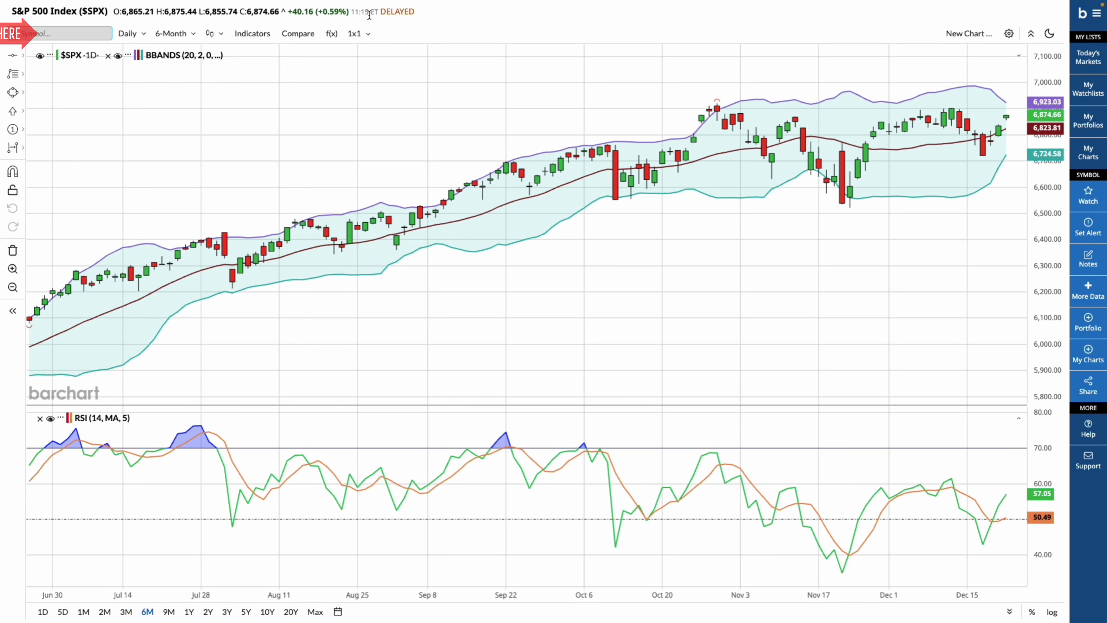
Step: Load the Tesla (TSLA) chart by entering TSL in the Symbol box
left_click(66, 33)
type("TSLA")
key("Return")
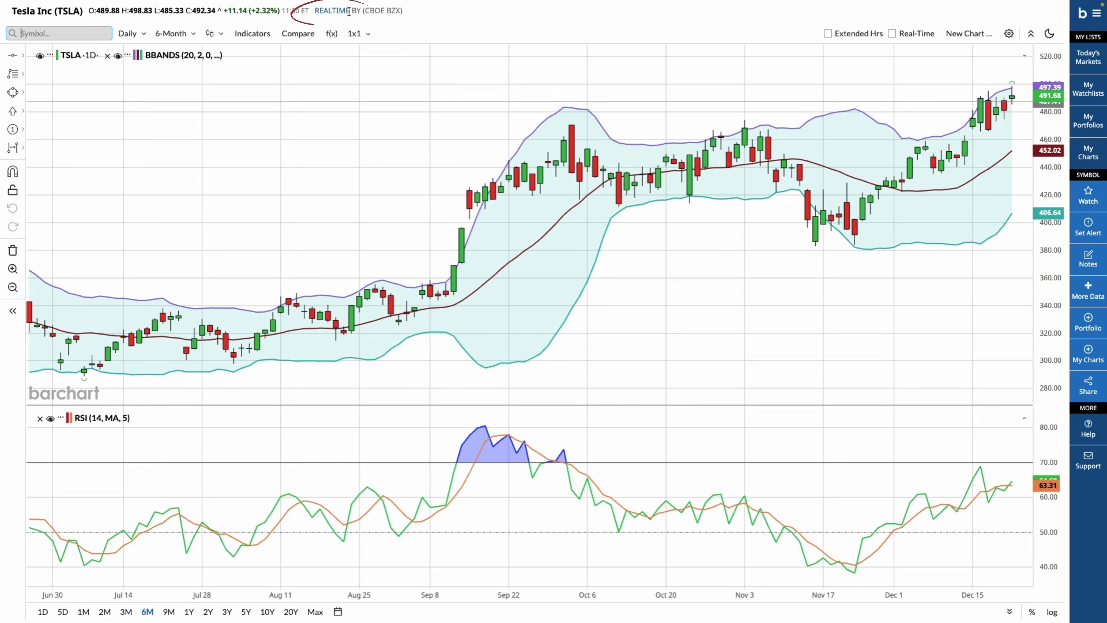
Step: Enable Real-Time quotes and browse the Barchart Templates category without applying a template
left_click(893, 34)
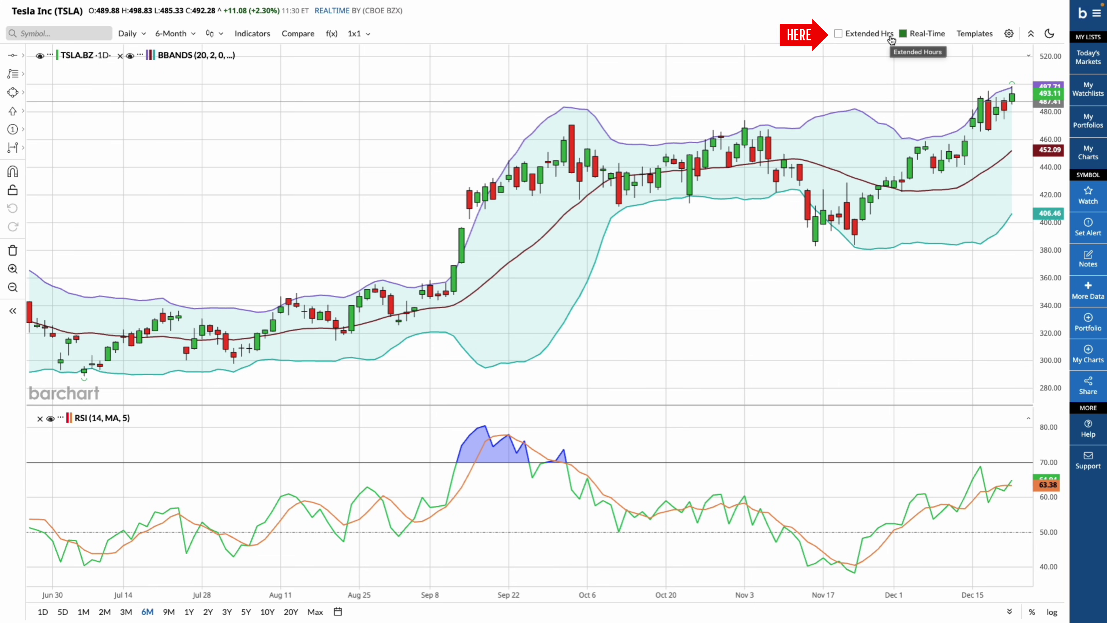
left_click(972, 35)
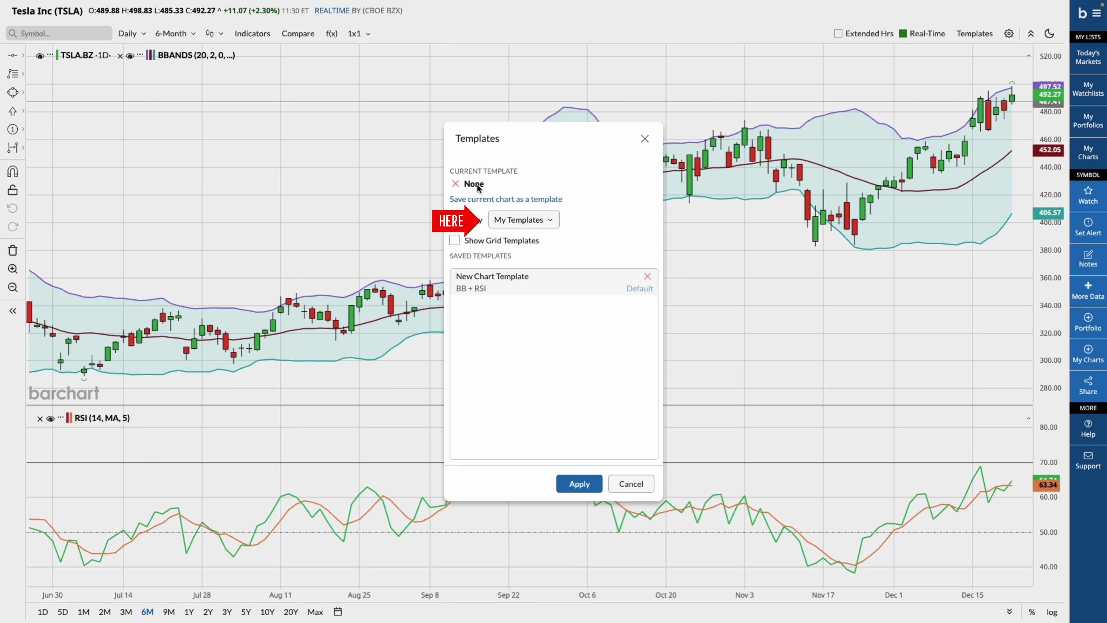
left_click(519, 221)
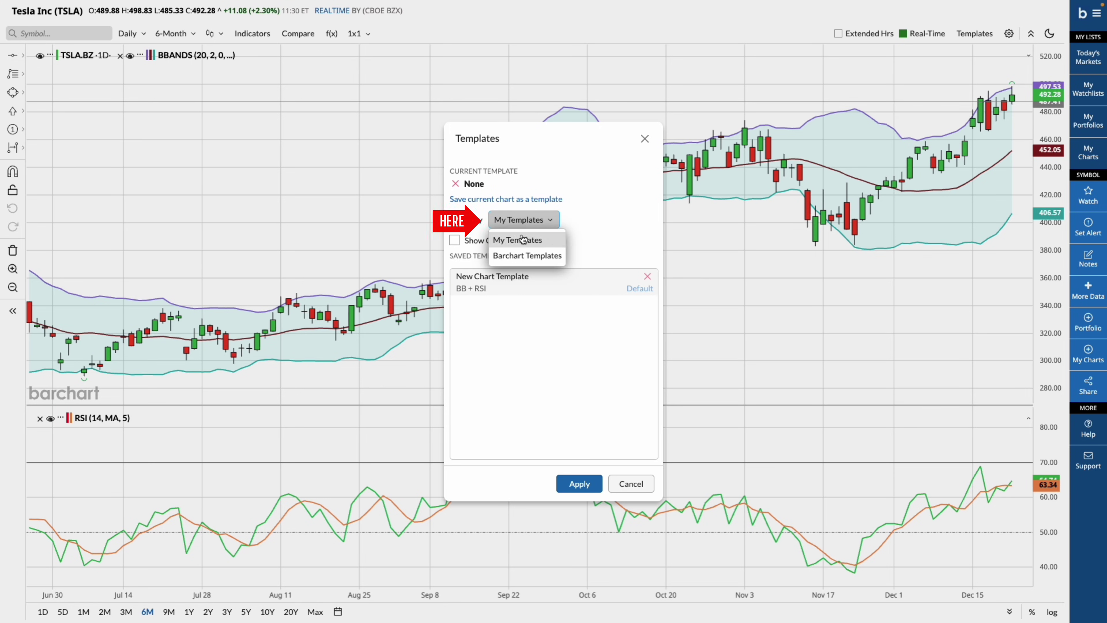
left_click(527, 254)
left_click(589, 425)
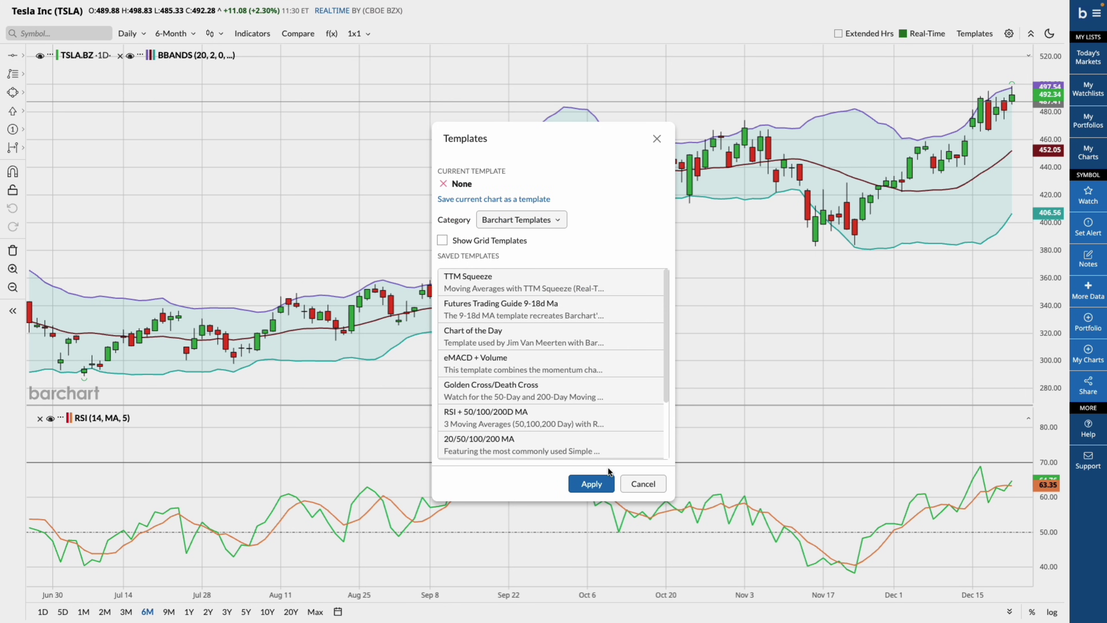
left_click(610, 484)
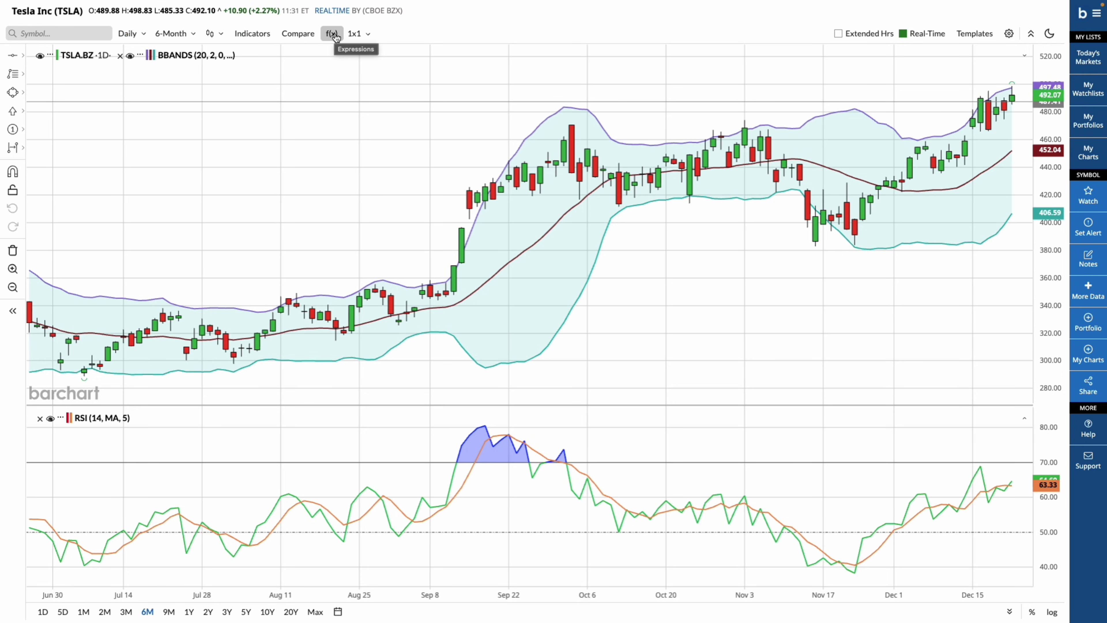
left_click(368, 34)
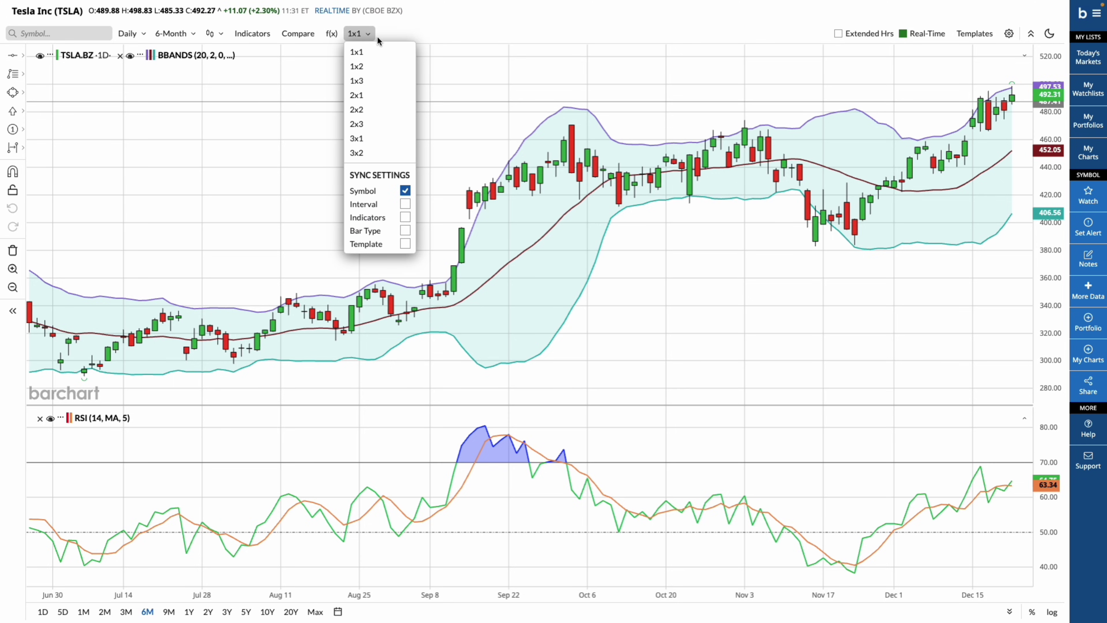
left_click(368, 32)
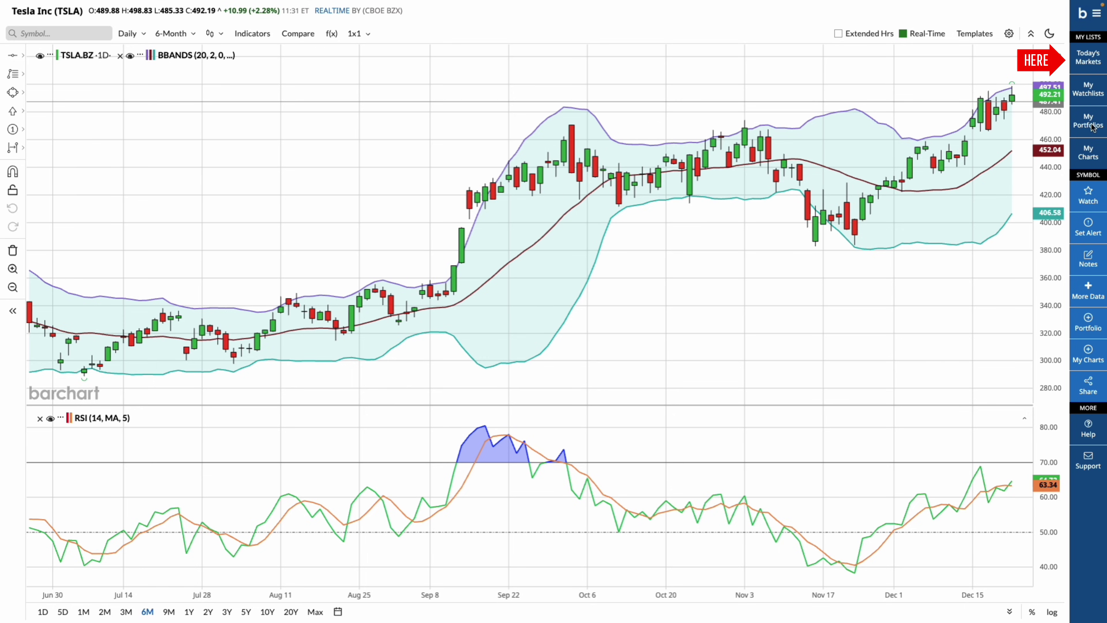
Step: Show the Today's Markets Top 100 Stocks list beside the chart
left_click(1088, 61)
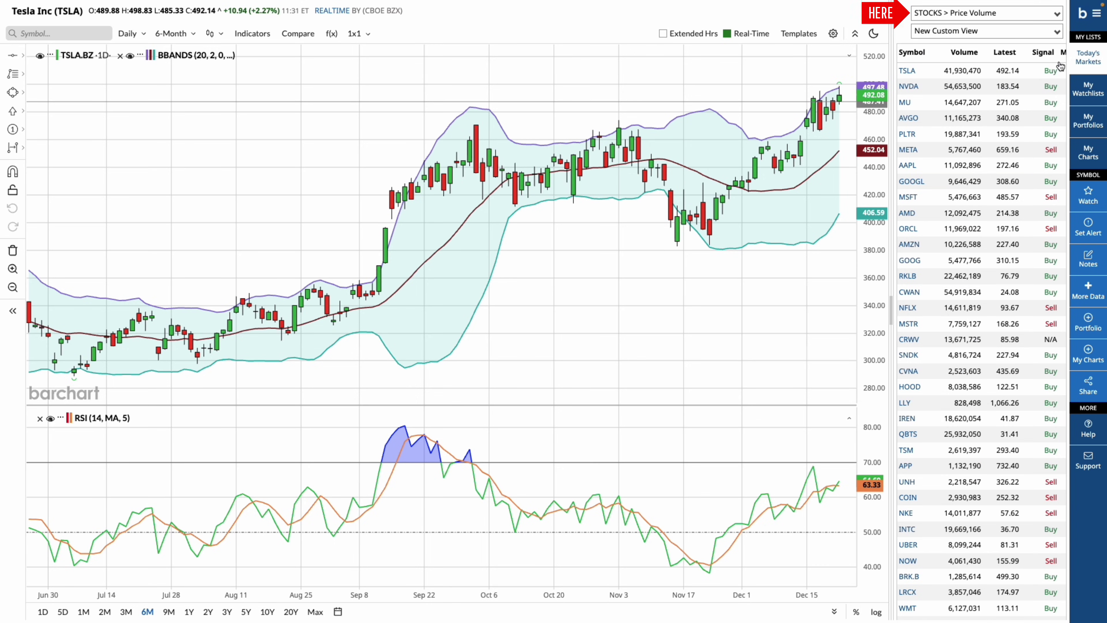
left_click(1016, 13)
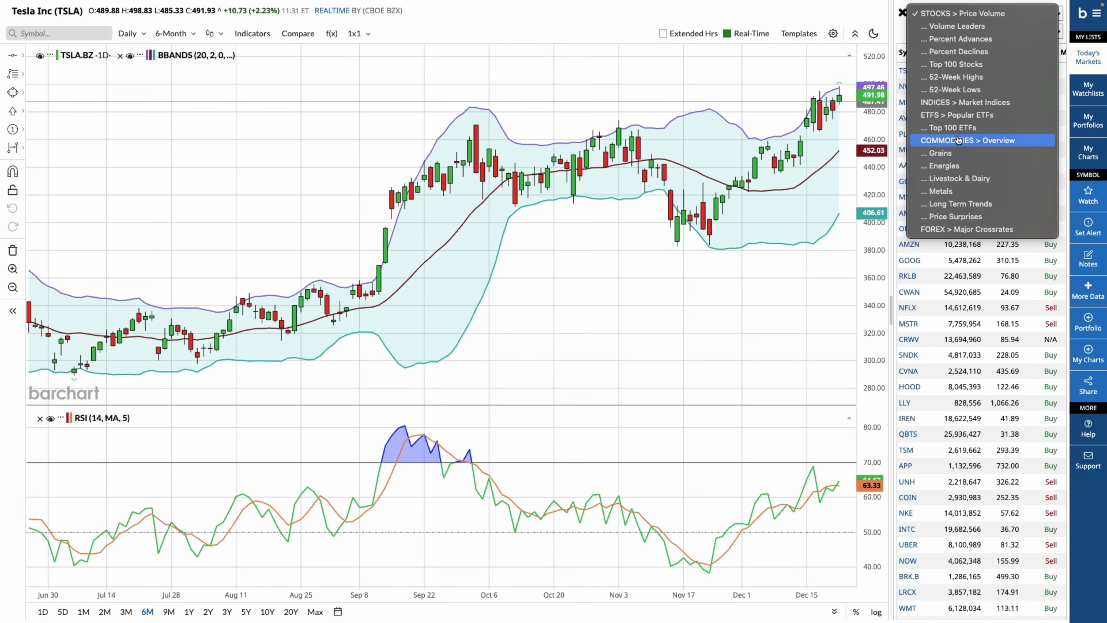
left_click(954, 65)
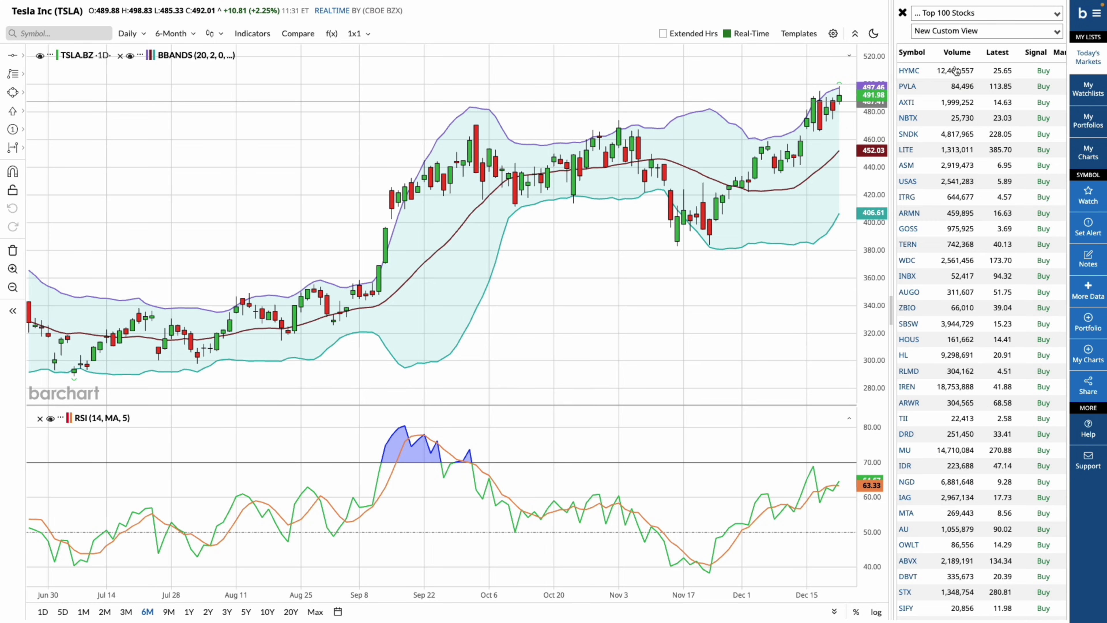
Step: Widen the stock list panel and switch its columns to the Technical view
left_click_drag(893, 65, 644, 73)
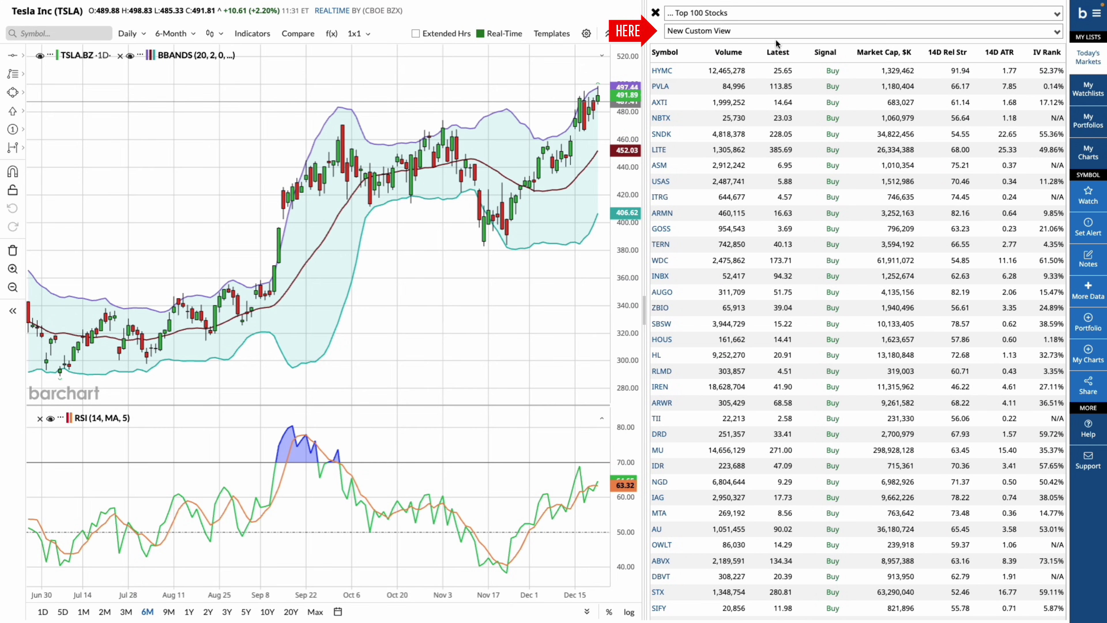
left_click(805, 35)
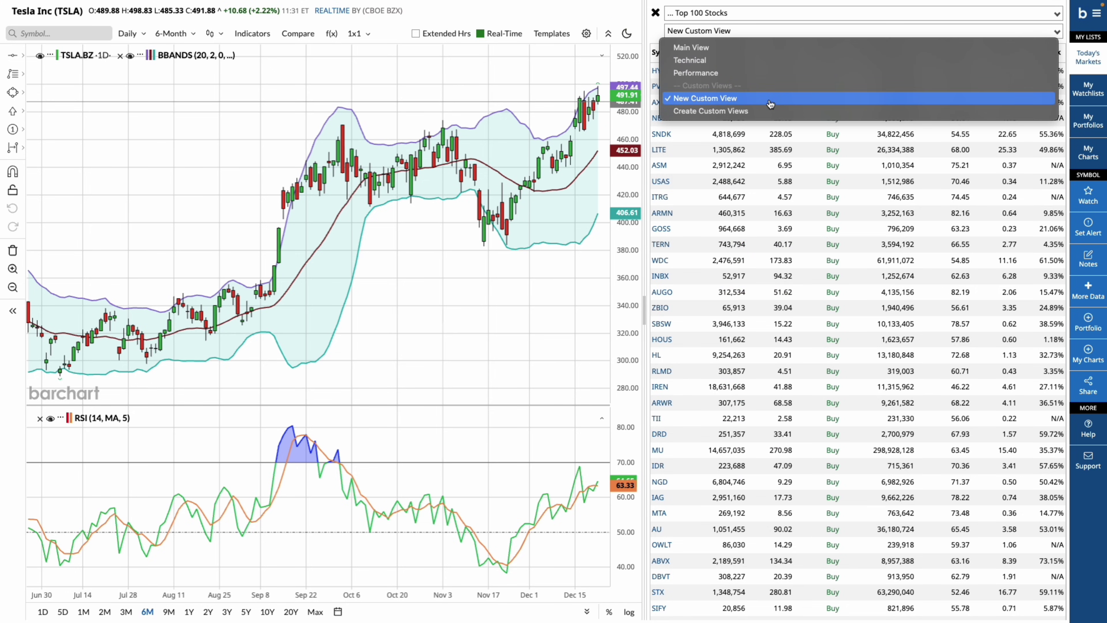
left_click(734, 47)
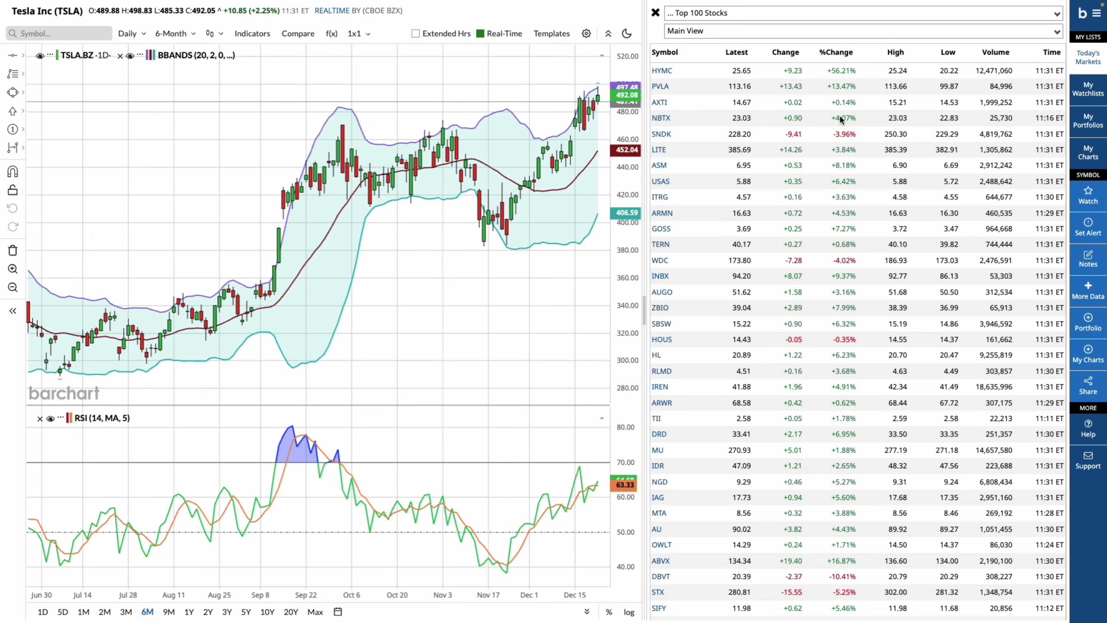
left_click(814, 35)
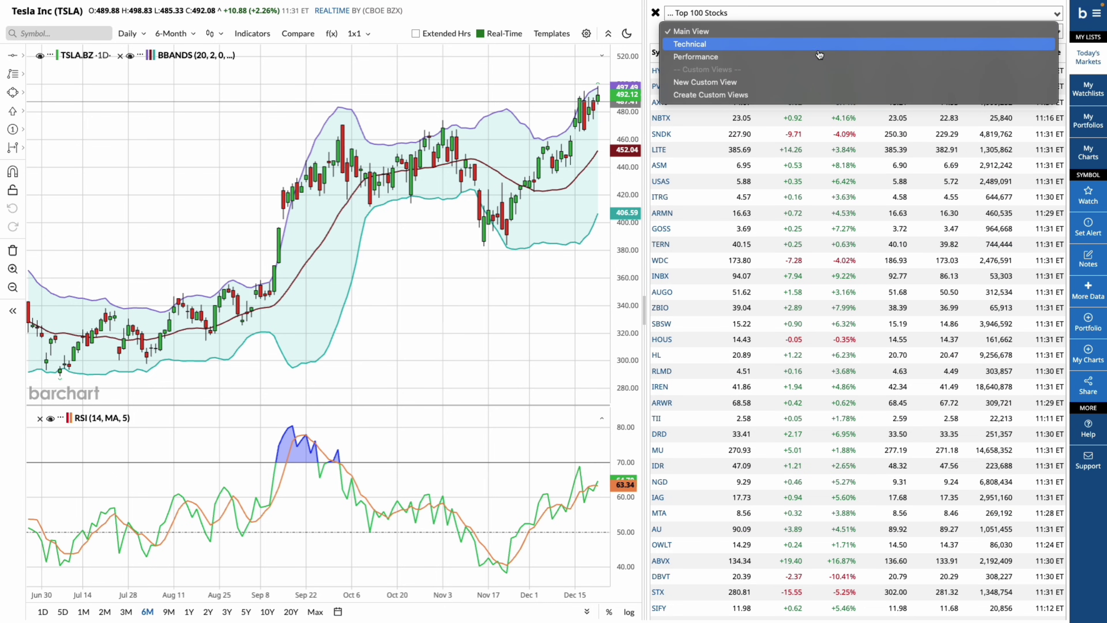
left_click(780, 44)
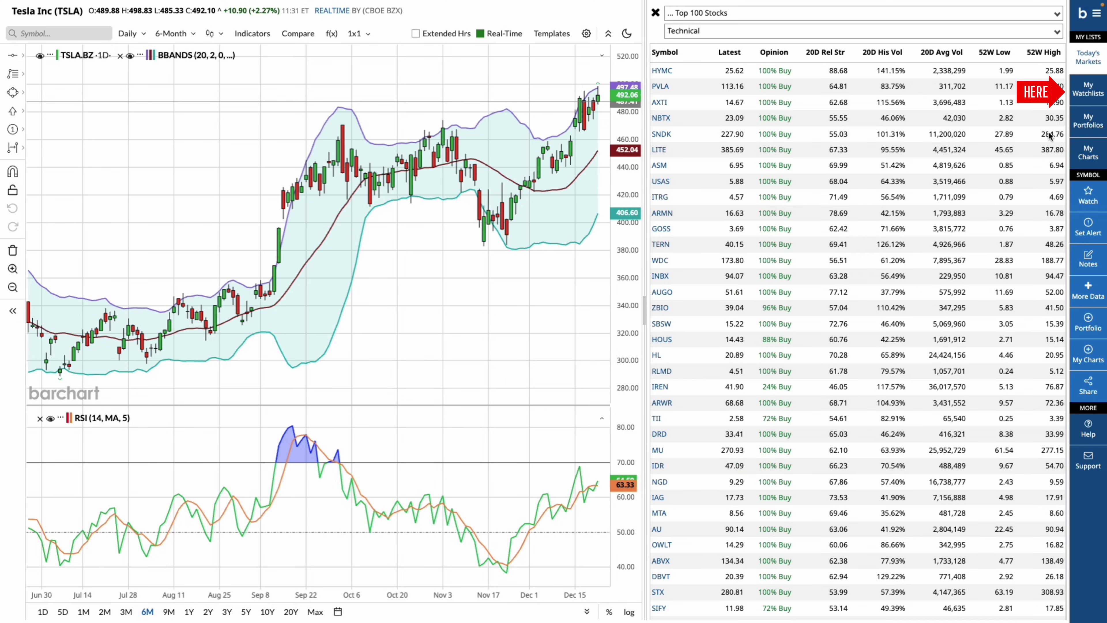
Step: View the New Watchlist, then return the side panel to the Today's Markets Price Volume list
left_click(1088, 92)
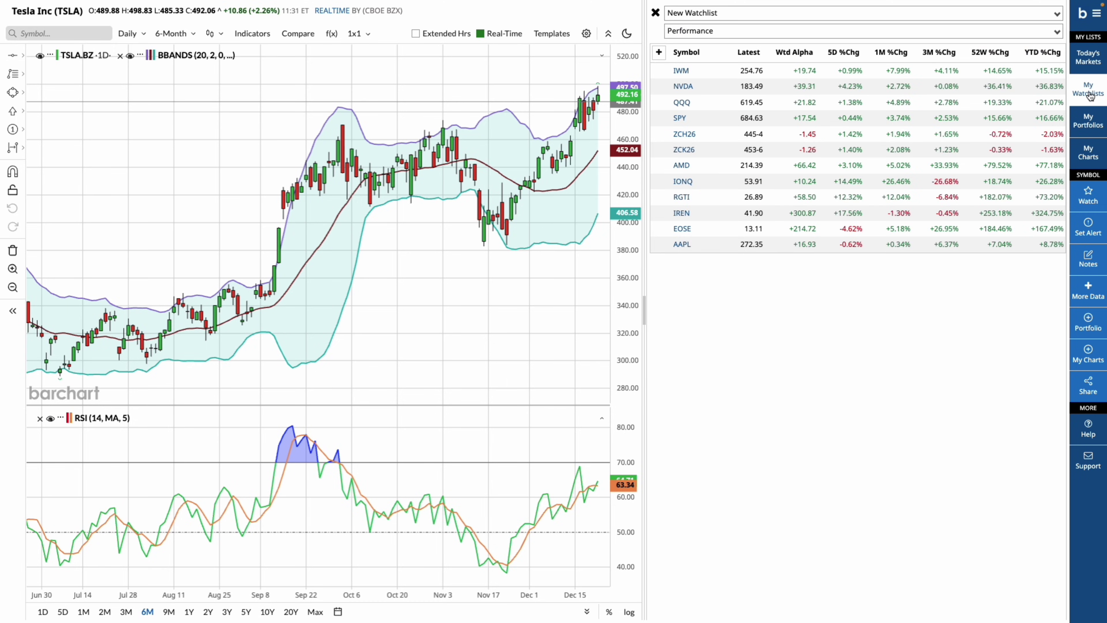
left_click(909, 17)
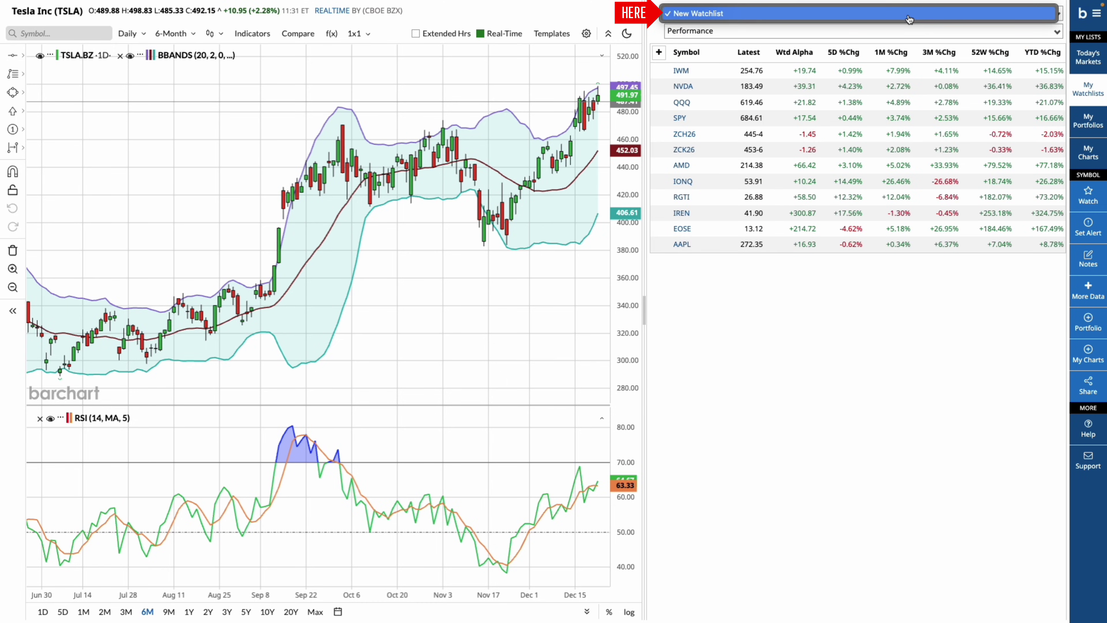
left_click(800, 16)
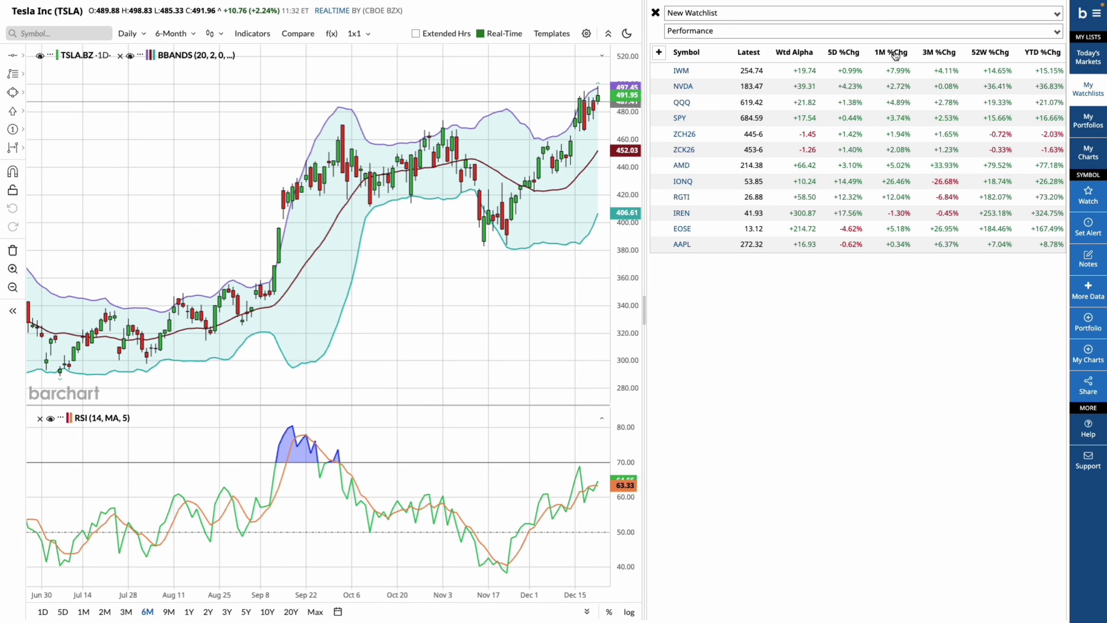
left_click(1084, 65)
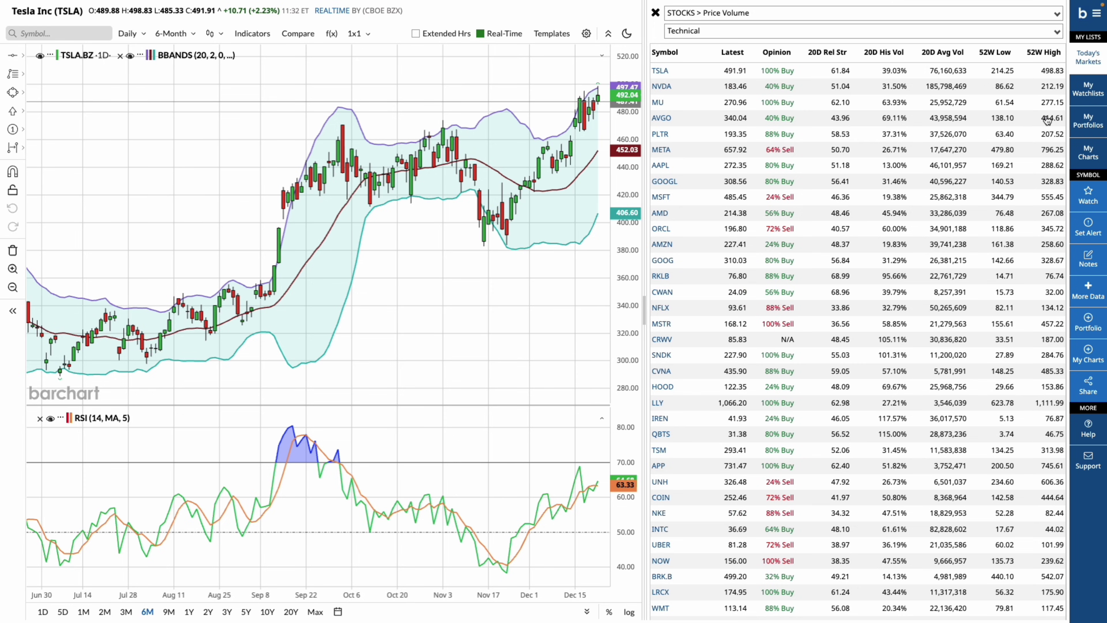
Step: Switch the chart to Micron (MU) and review its Quote, News, Options, Ratios and Profile data
left_click(684, 105)
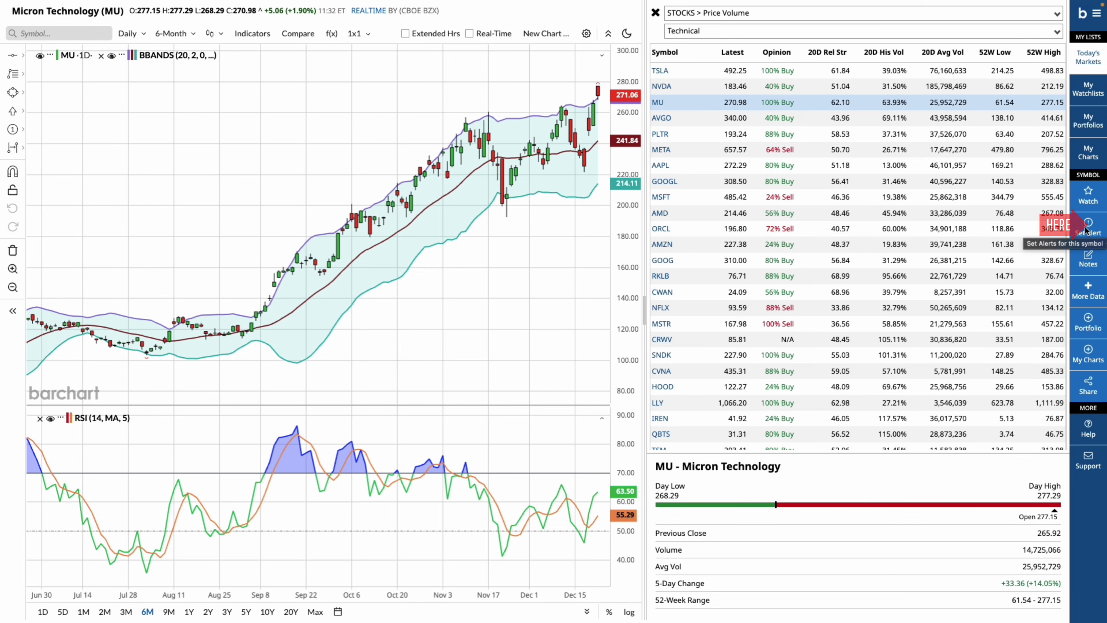
left_click(1088, 290)
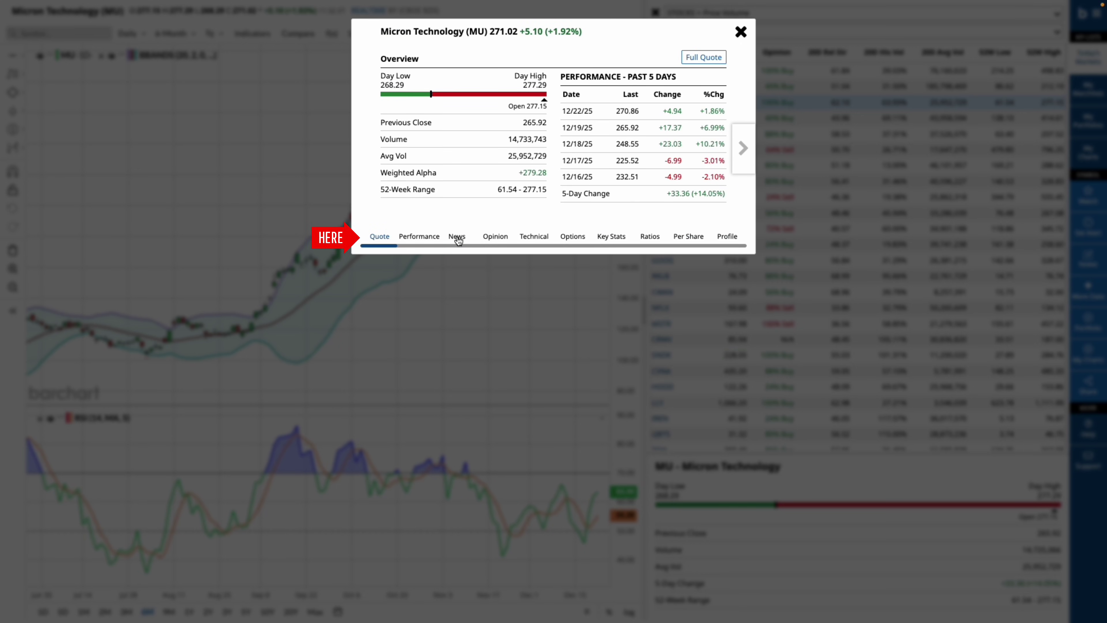
left_click(458, 240)
left_click(572, 238)
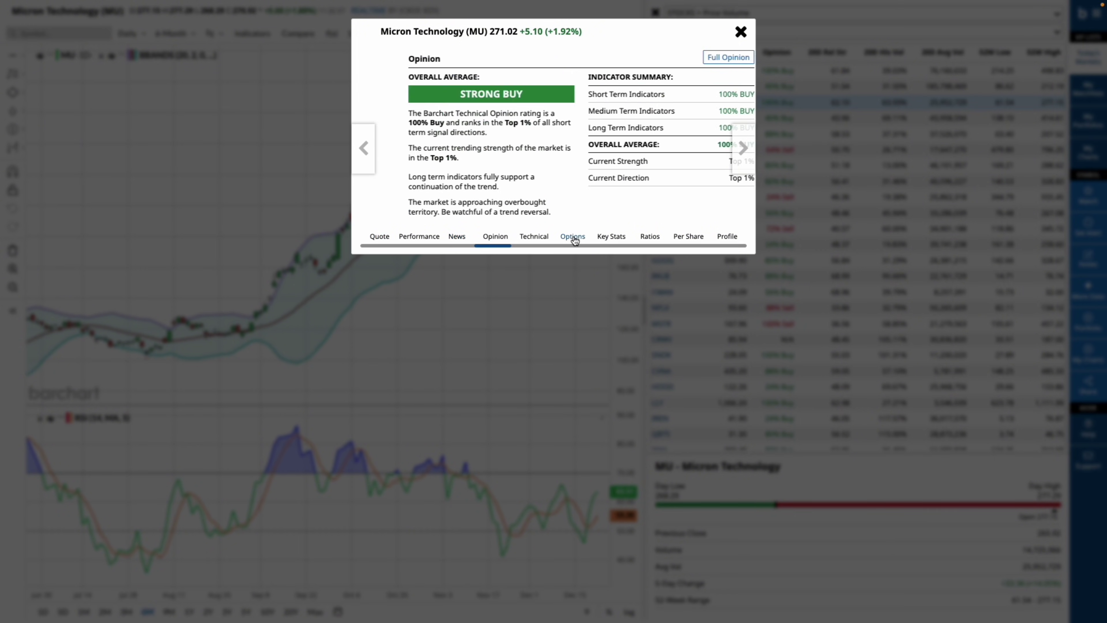
left_click(650, 237)
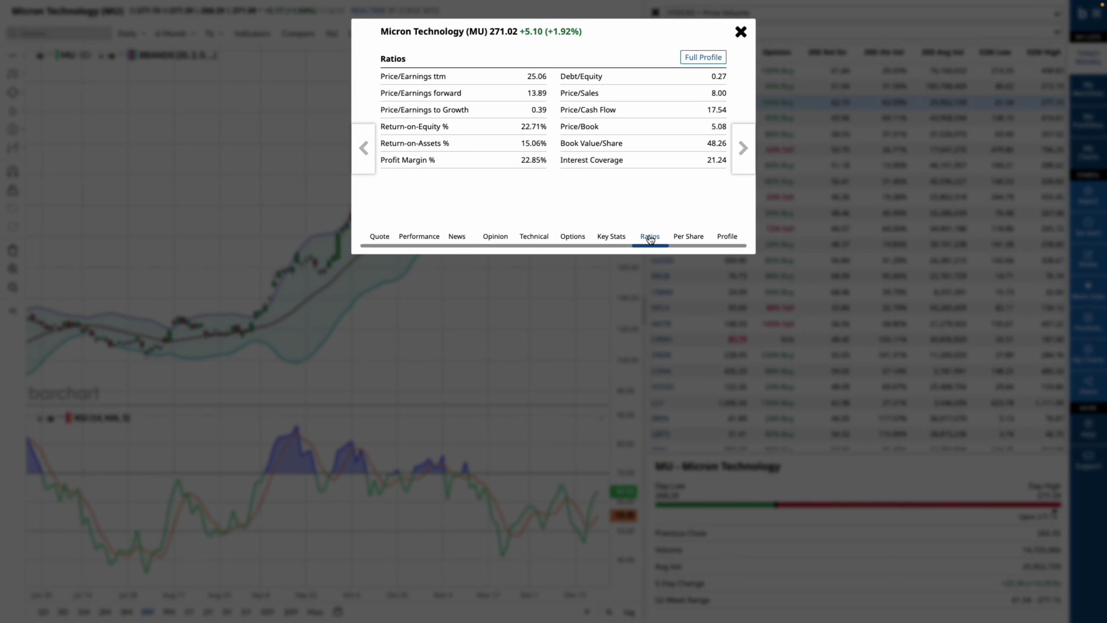
left_click(725, 239)
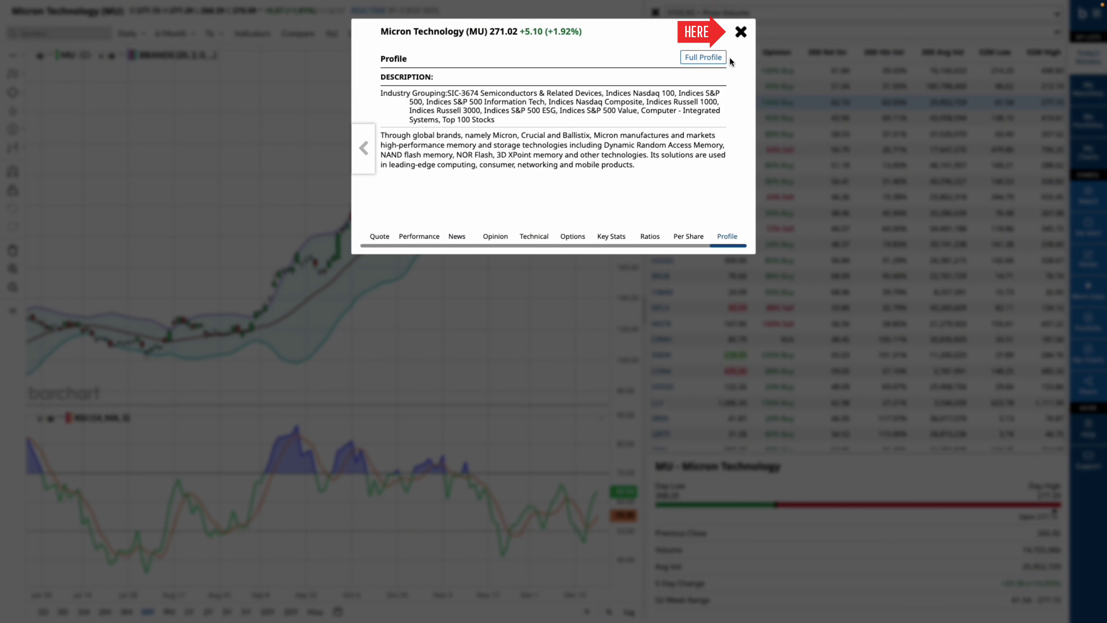
left_click(741, 32)
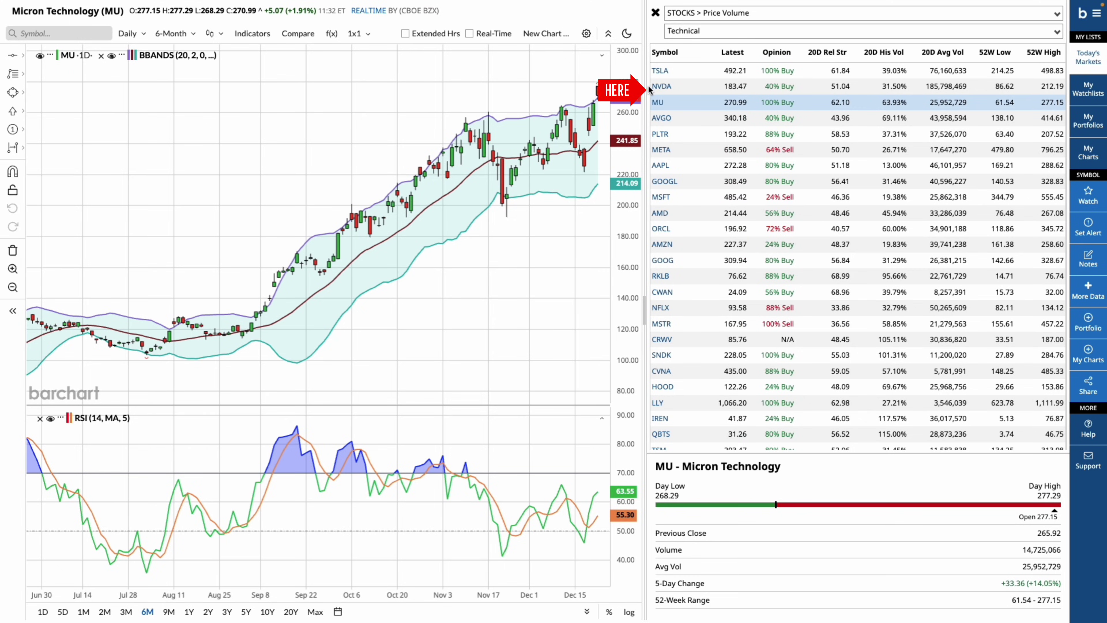
Step: Make the MU chart fill the dashboard by closing the stock list, with Real-Time on
left_click_drag(646, 87, 932, 98)
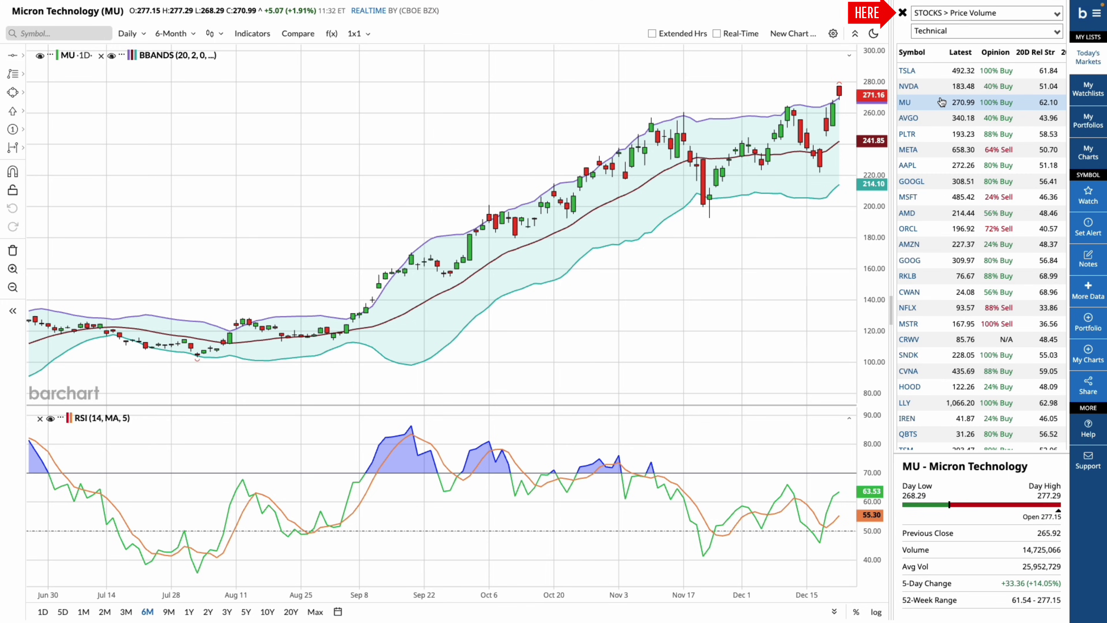
left_click(902, 13)
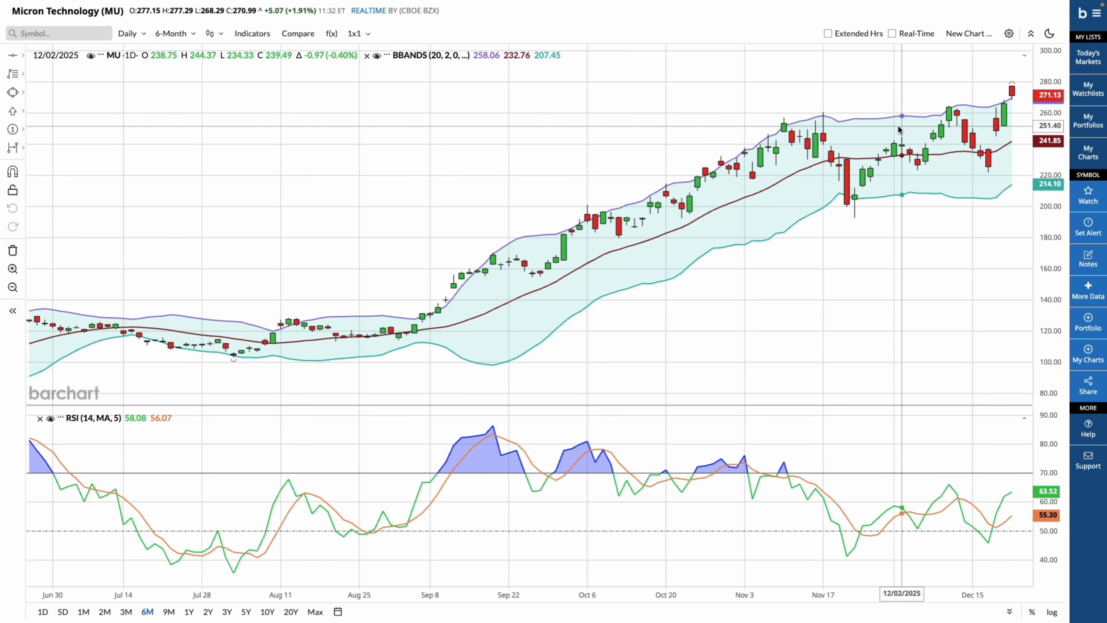
left_click(892, 33)
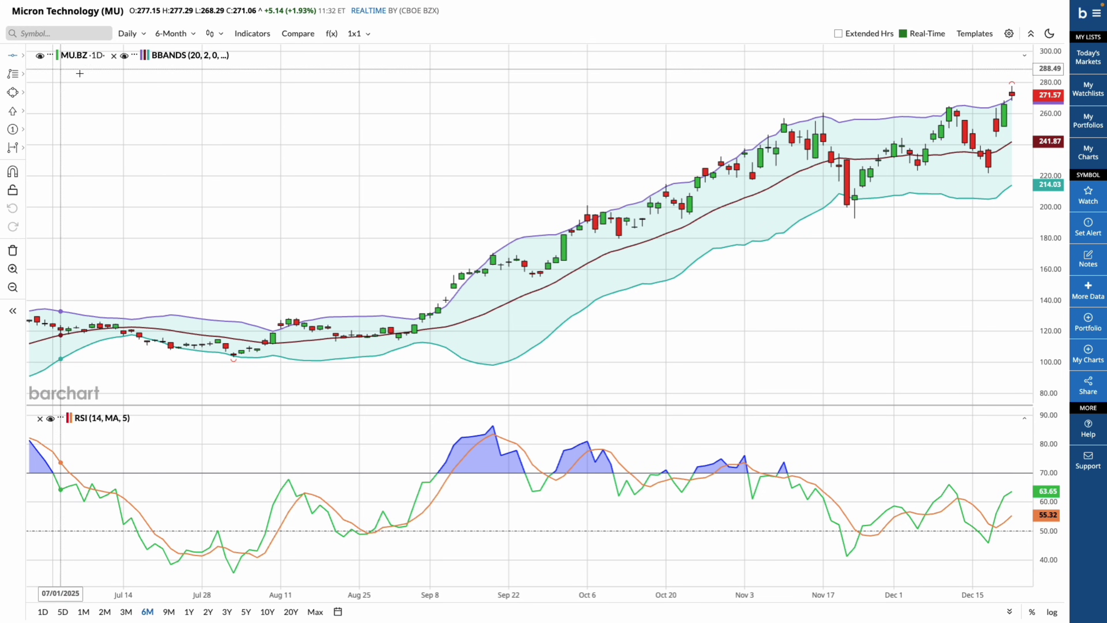
Step: Draw a horizontal line at 199.51 and view the chart's Share options
left_click(853, 208)
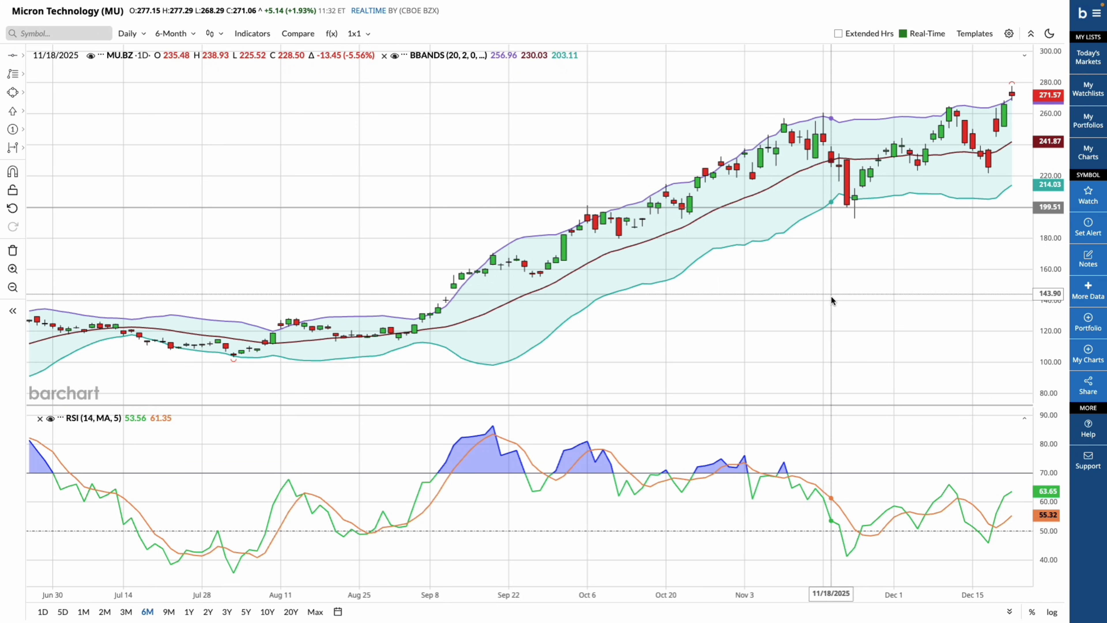
left_click(1086, 386)
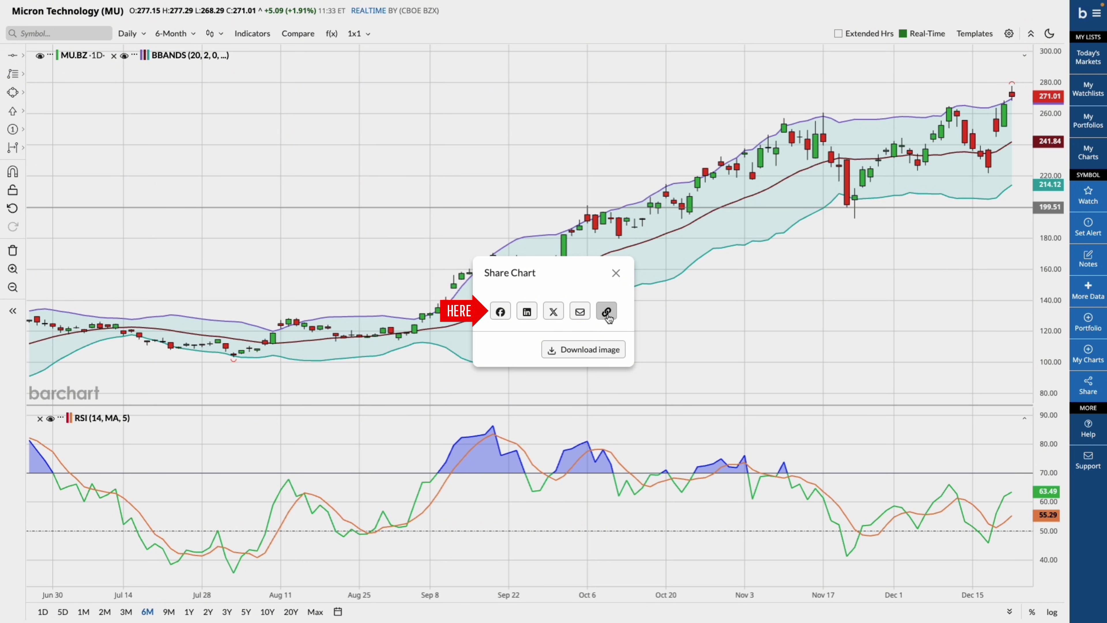
left_click(615, 274)
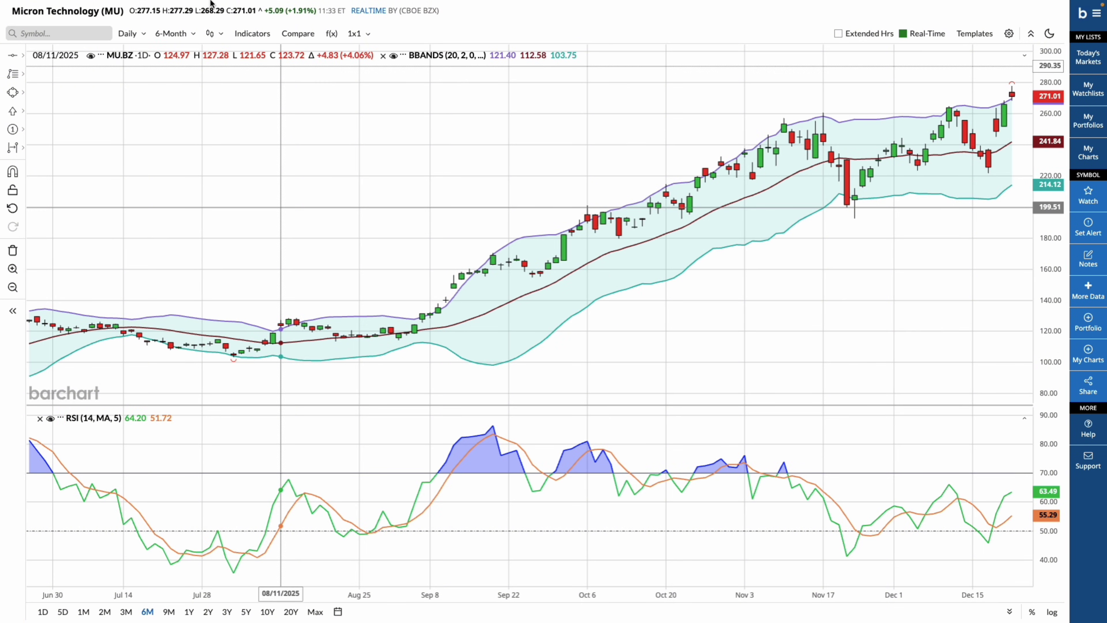
Step: Close the Dashboard tab and go to Learn > Site Education
mouse_move(207, 5)
left_click(307, 26)
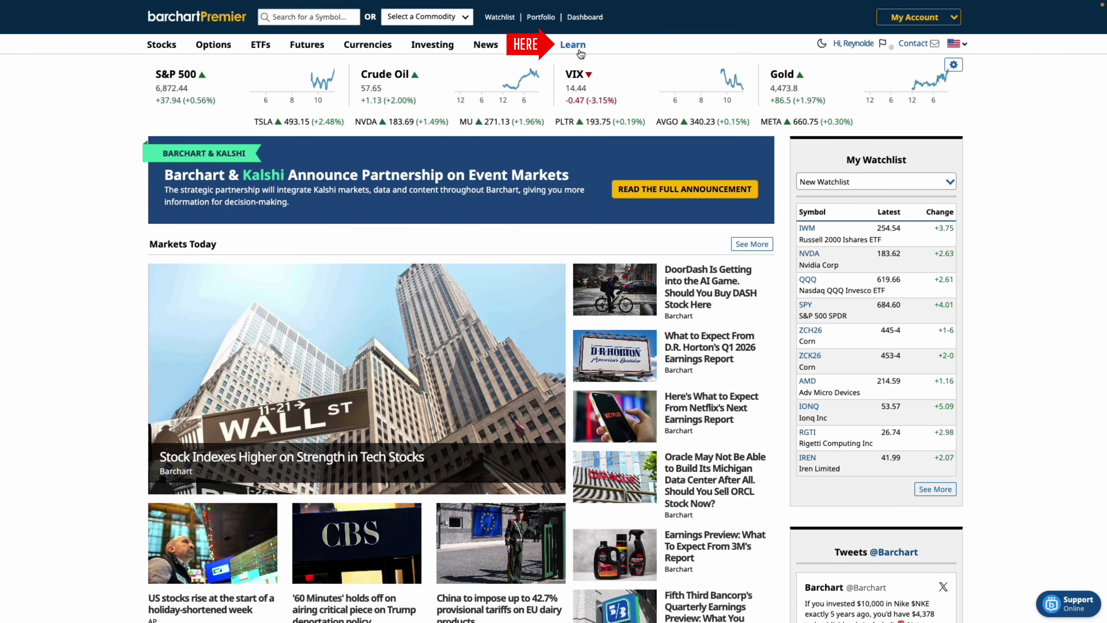
mouse_move(579, 52)
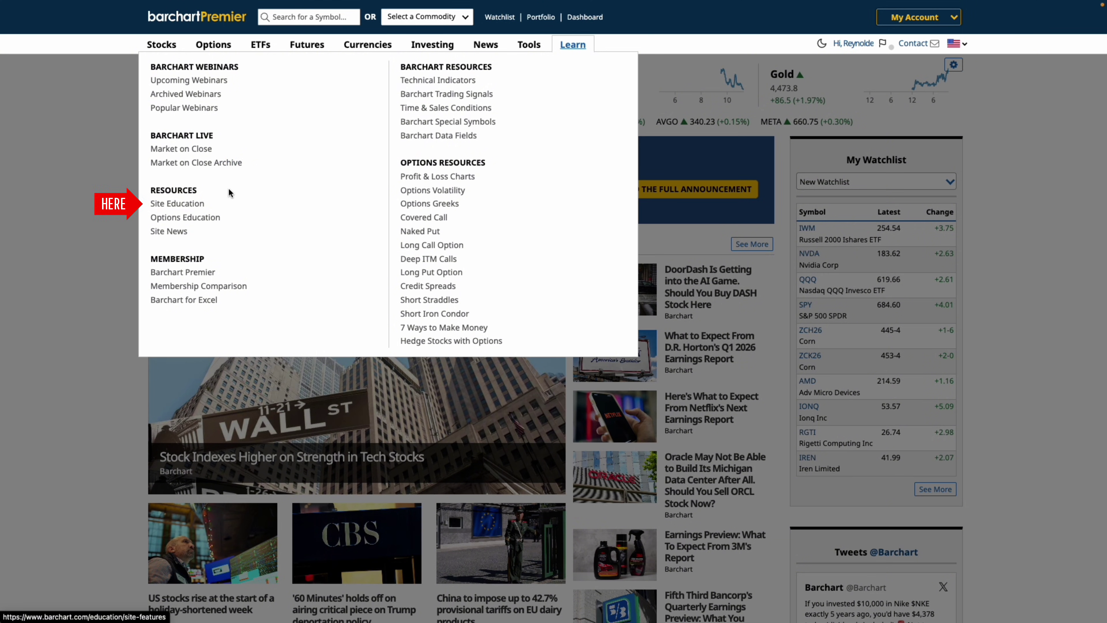
left_click(191, 204)
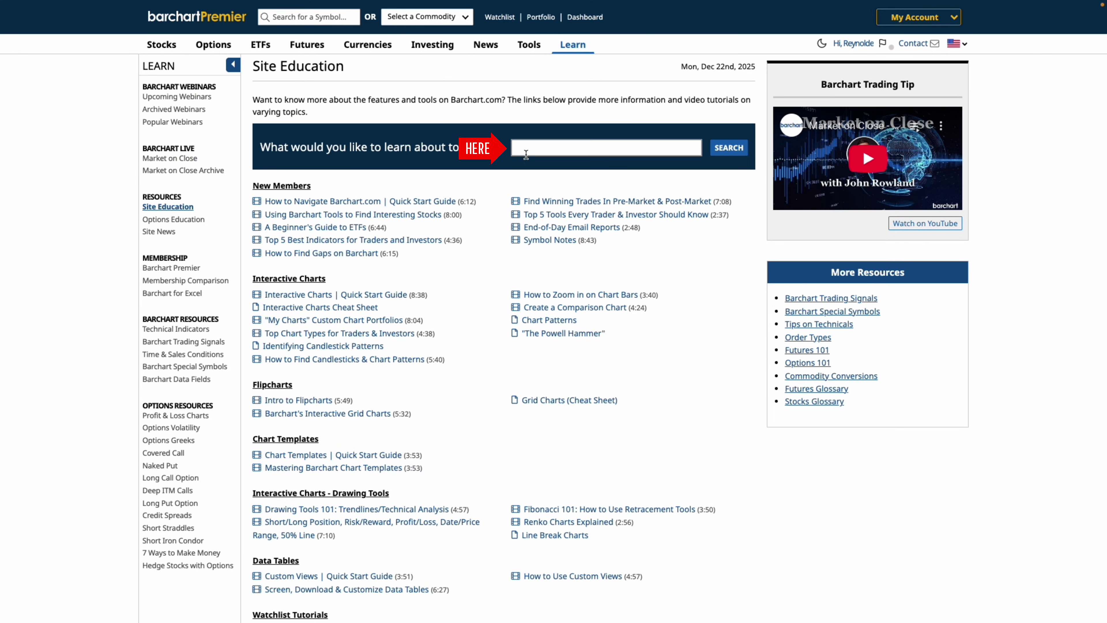
Step: Search the learning topics for 'dashboard' and open the Navigating the Dashboard article
left_click(524, 153)
type("dashboard")
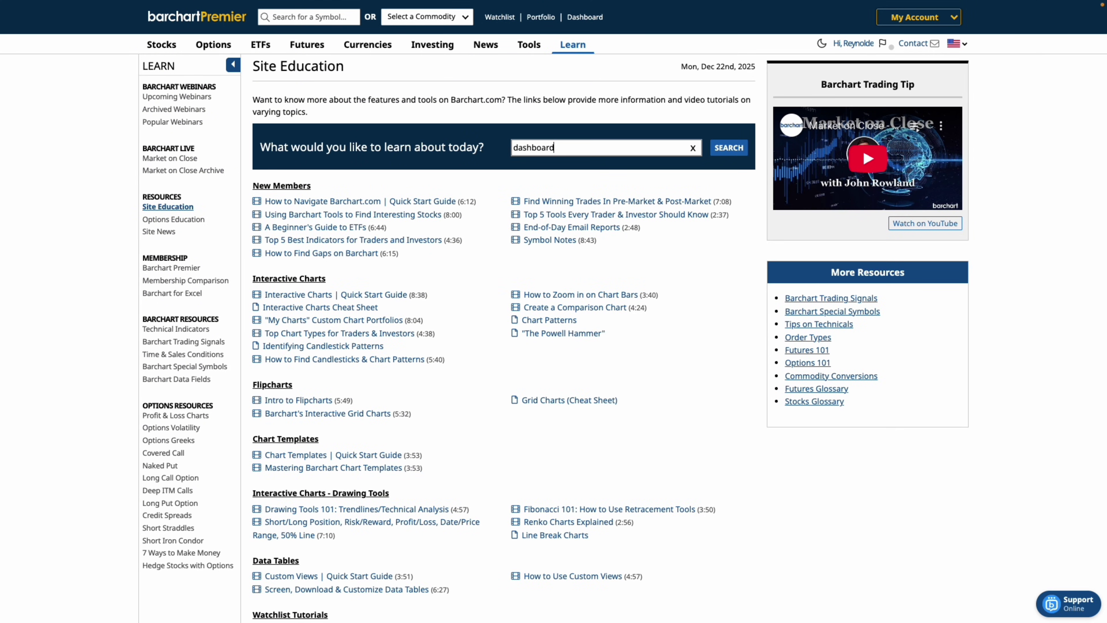
key("Return")
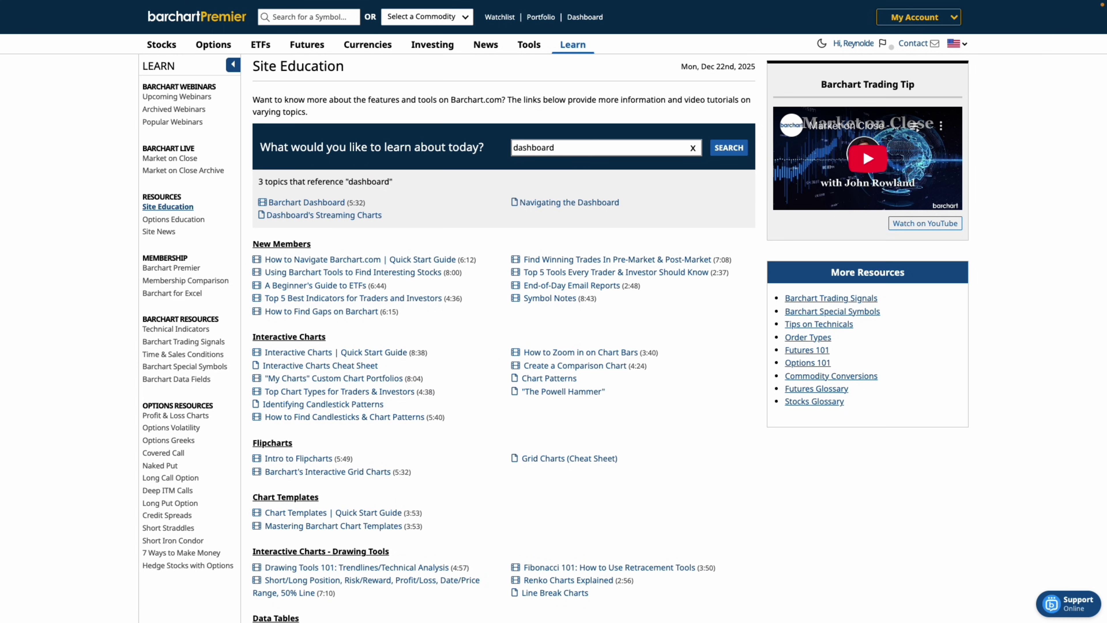
left_click(613, 204)
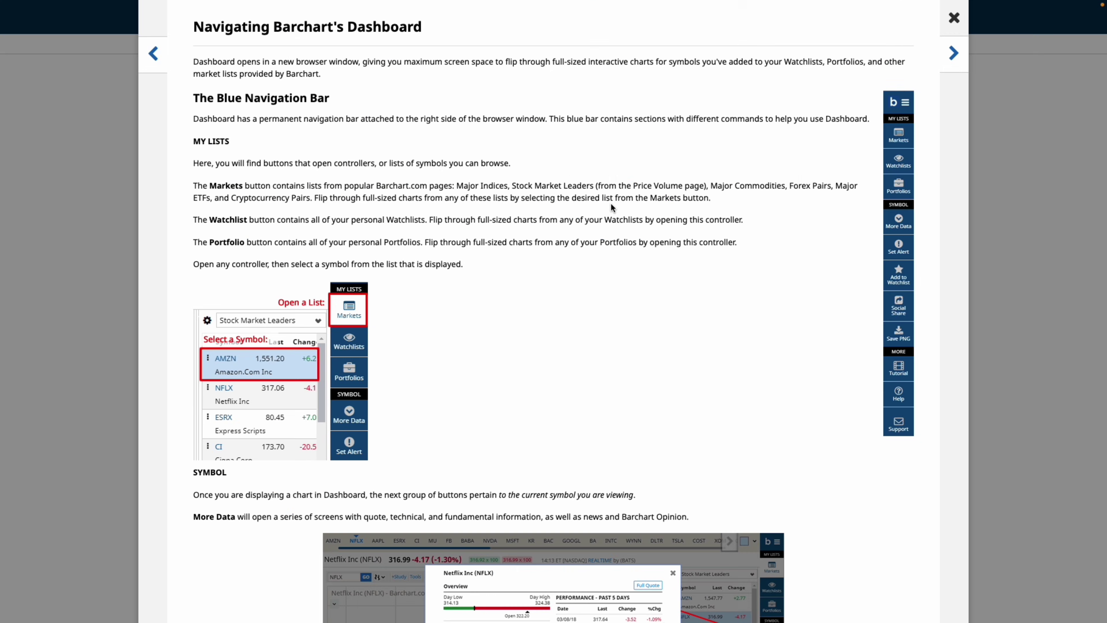
scroll(650, 274, "down", 8)
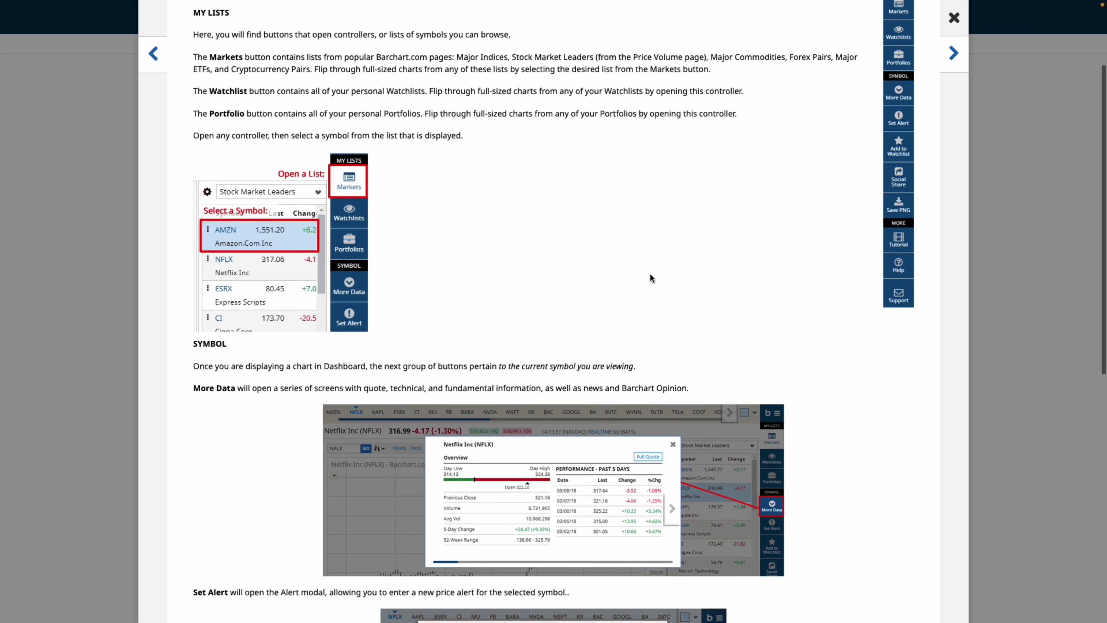